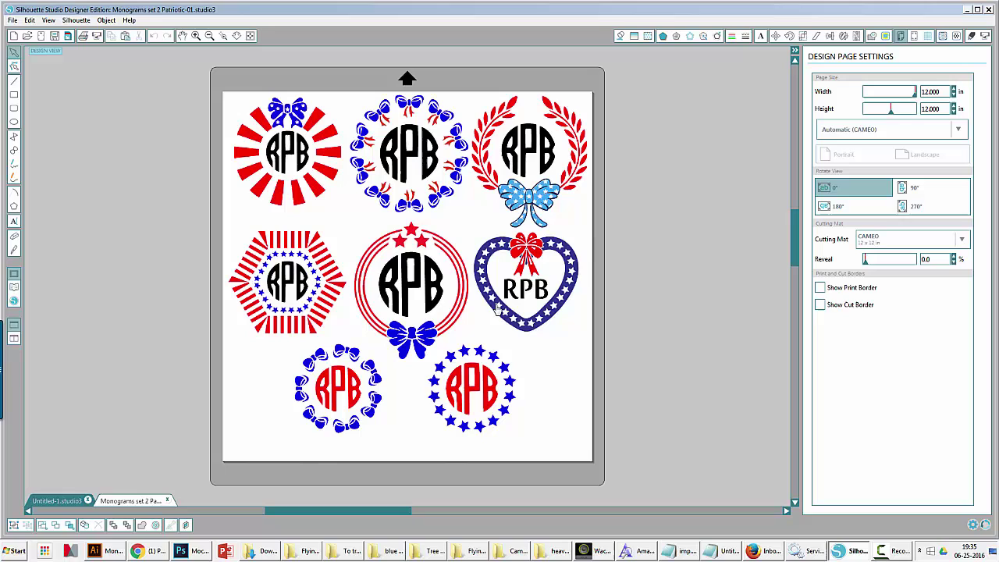
- Start printing the monogram page from the File menu with Adobe PDF as the printer
left_click(13, 21)
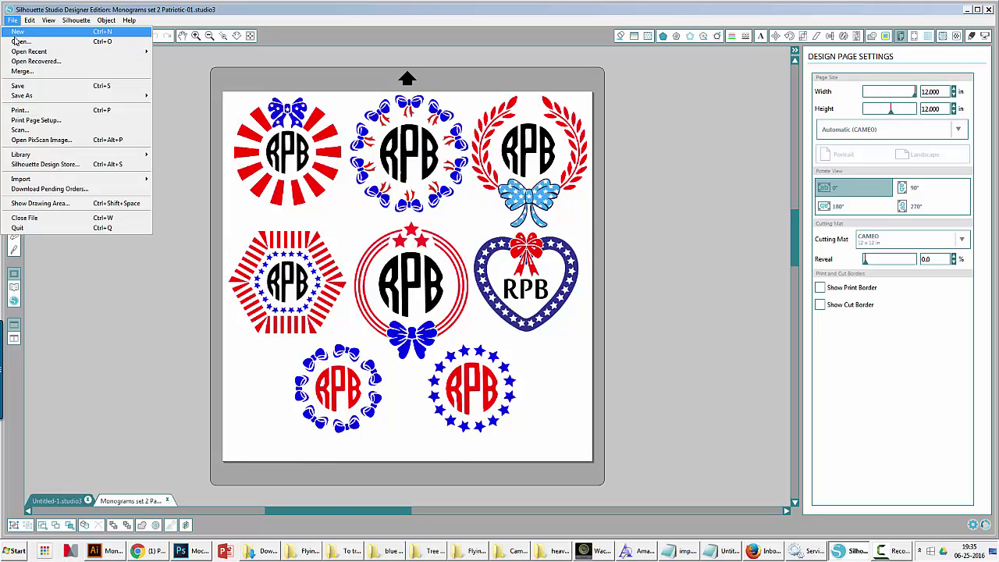
left_click(23, 110)
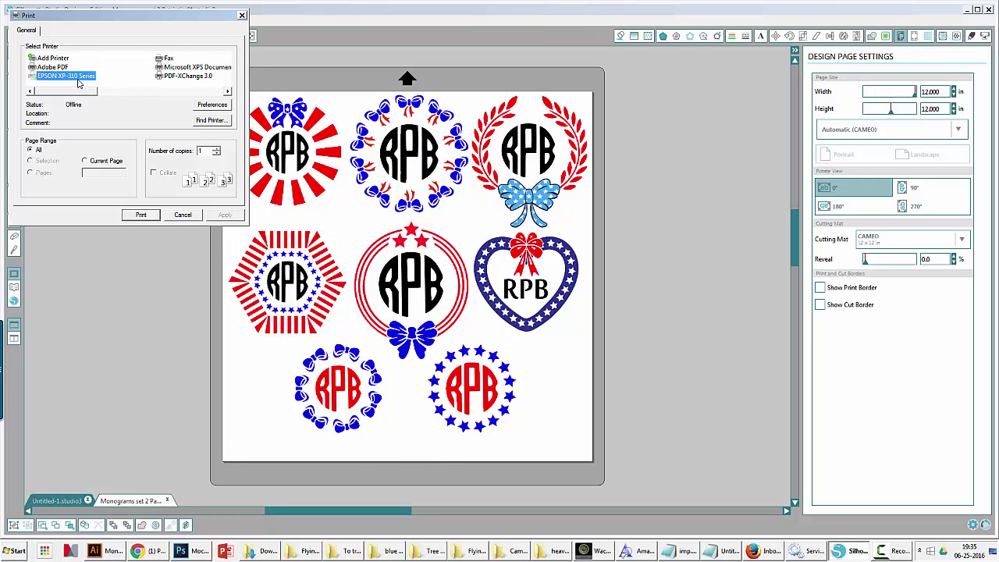
mouse_move(66, 75)
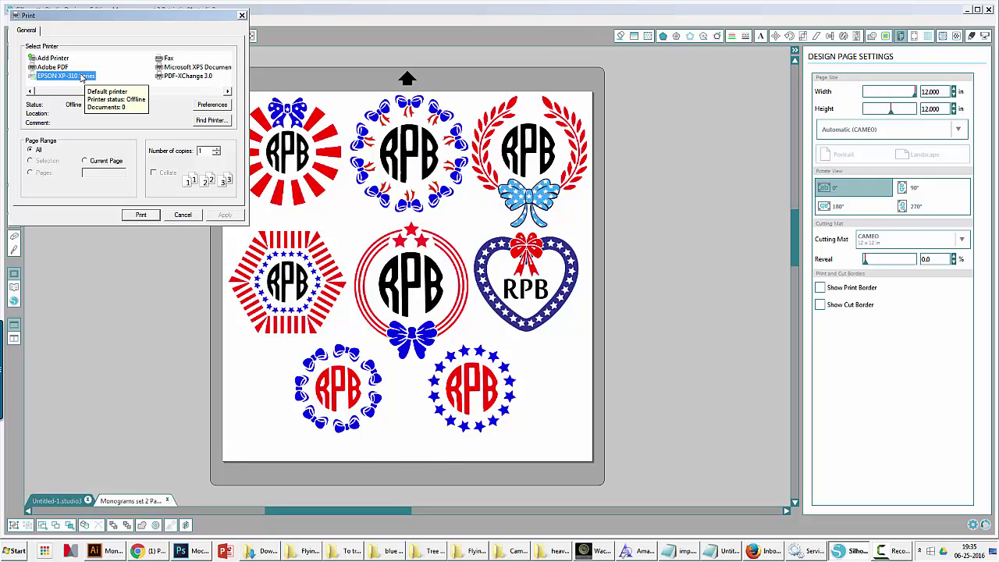
left_click(68, 69)
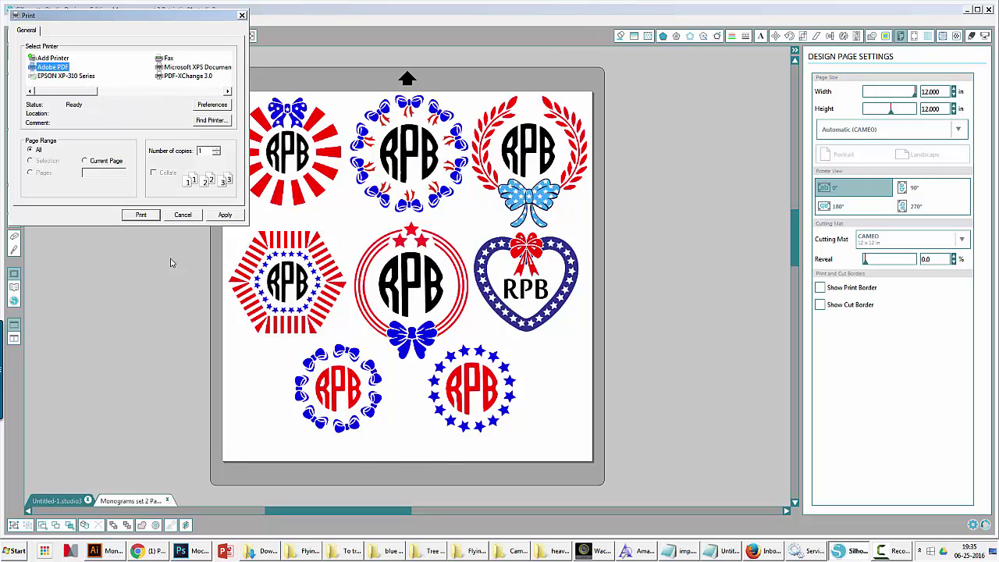
- Check the Adobe PDF preferences (landscape, A4, colour, 1200 dpi) and confirm them
left_click(212, 105)
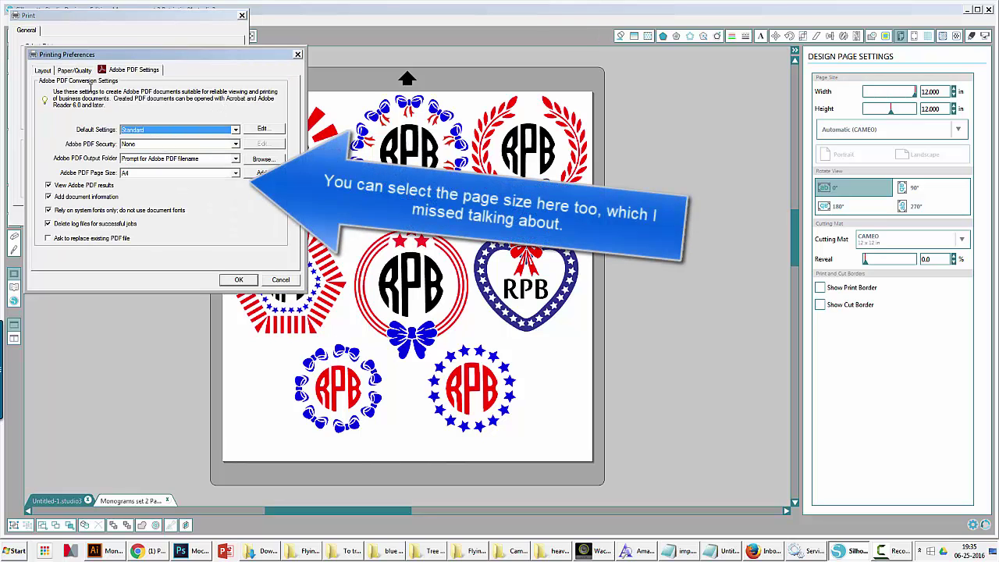
left_click(78, 71)
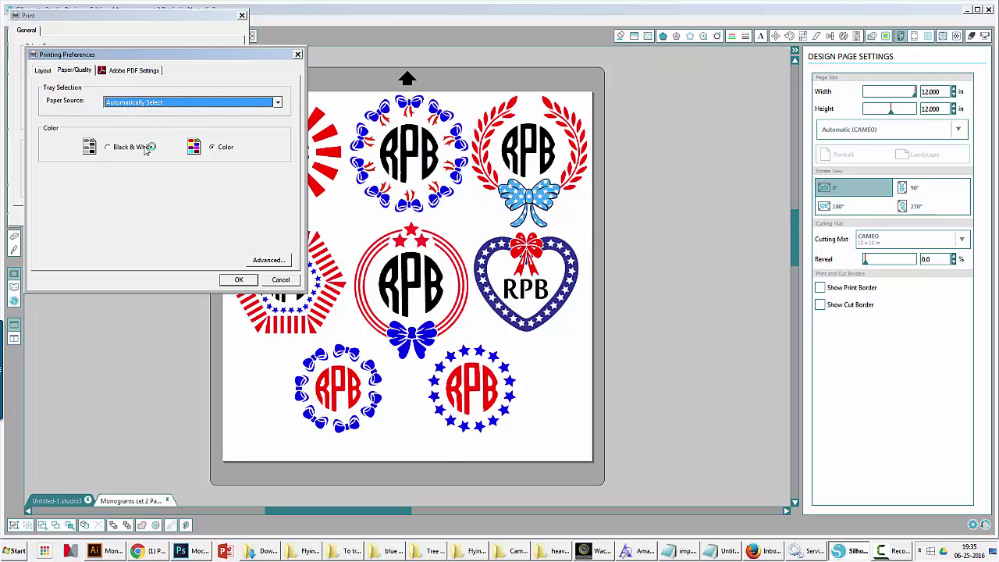
left_click(42, 70)
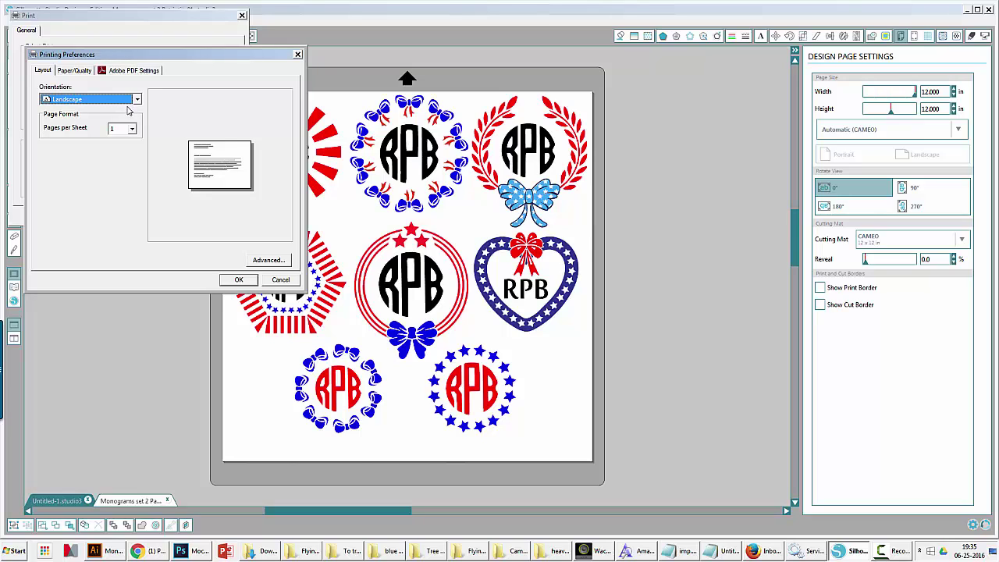
left_click(137, 72)
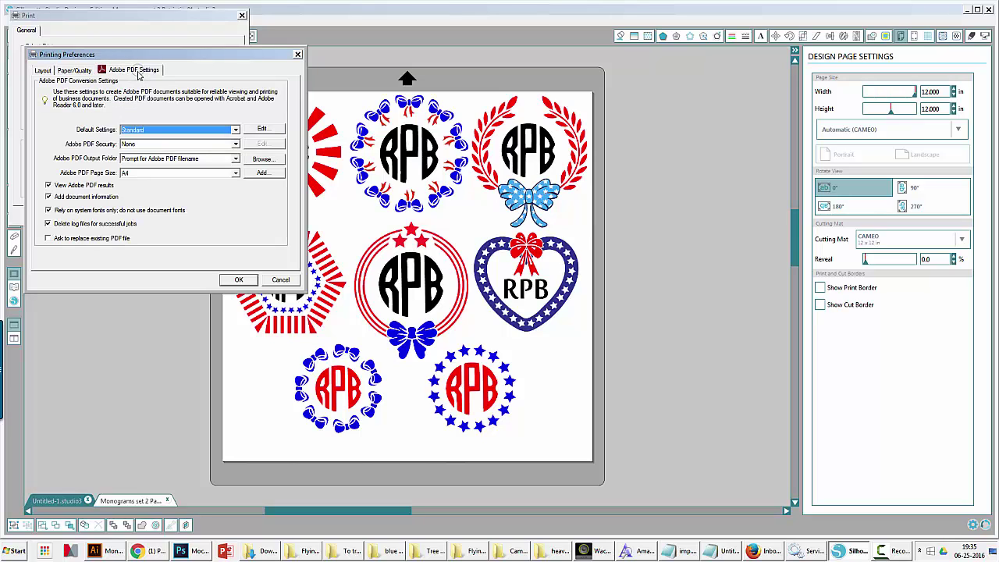
left_click(48, 70)
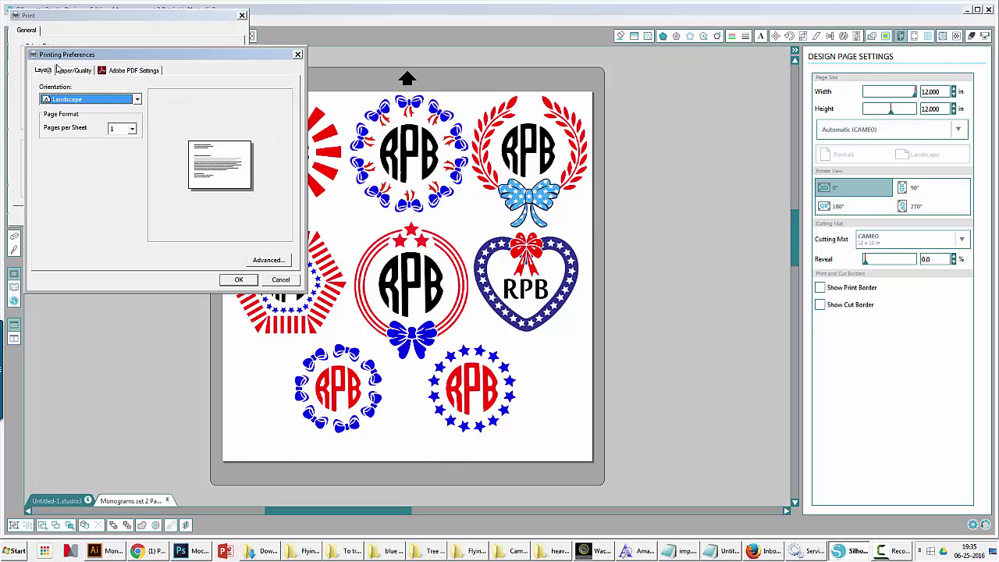
left_click(277, 263)
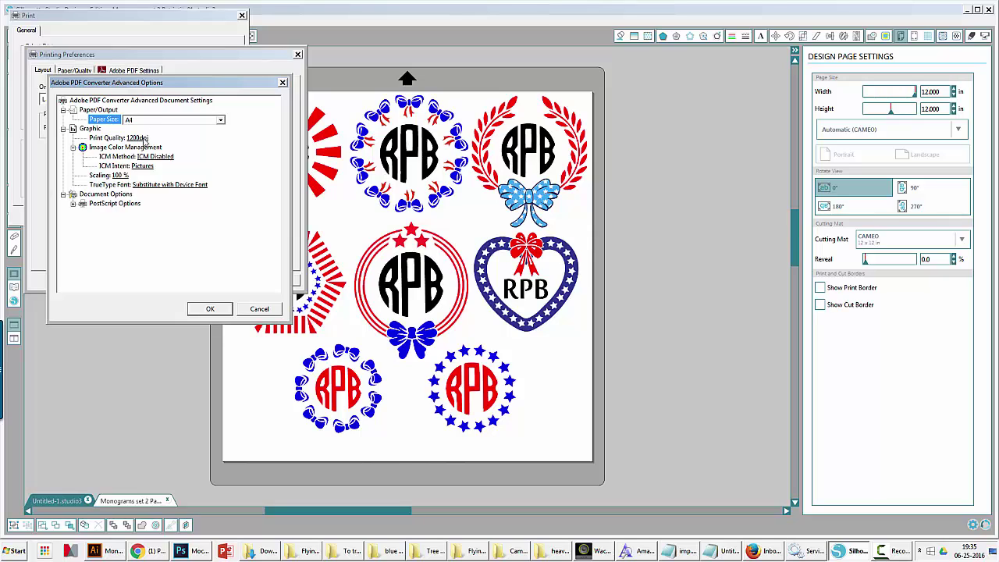
left_click(216, 310)
left_click(239, 279)
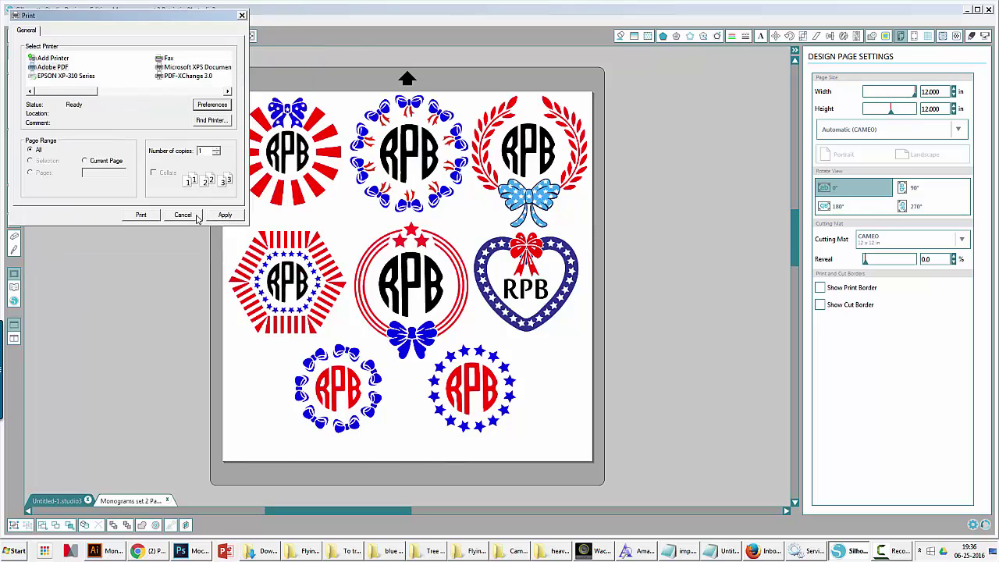
- Print the page and save it as document.pdf on the Desktop, overwriting the existing file
left_click(145, 216)
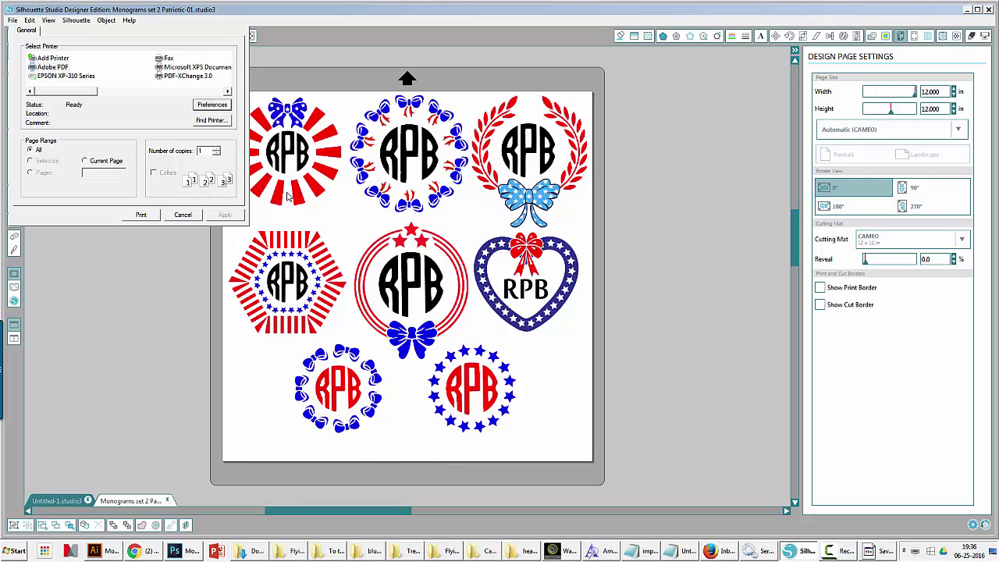
left_click(879, 550)
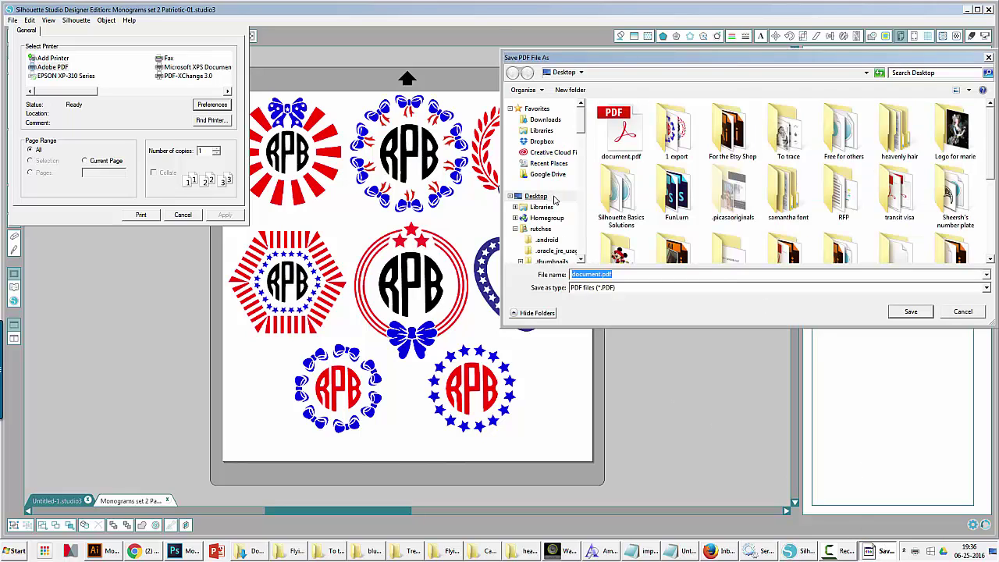
scroll(932, 176, "down", 3)
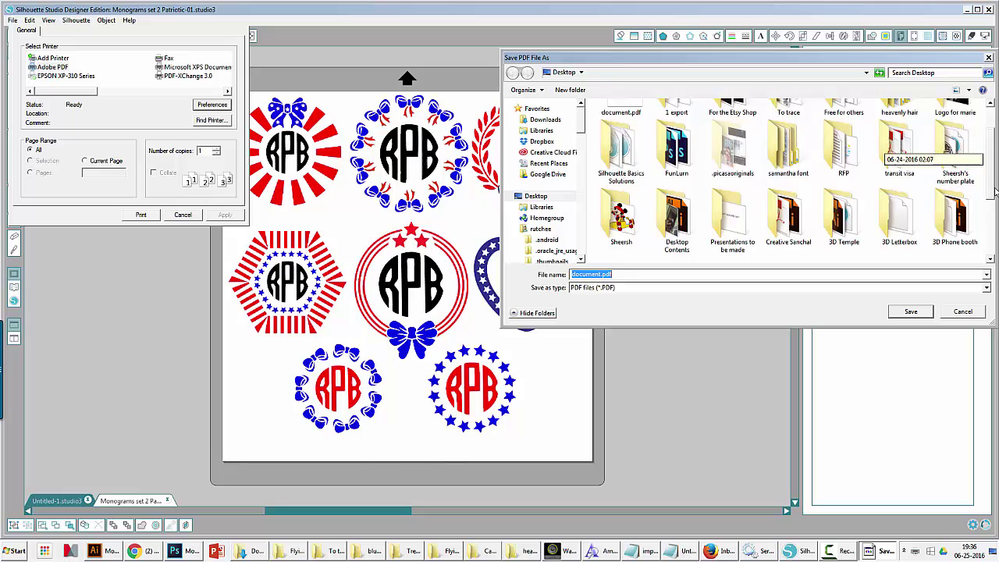
scroll(933, 188, "down", 3)
scroll(990, 212, "up", 5)
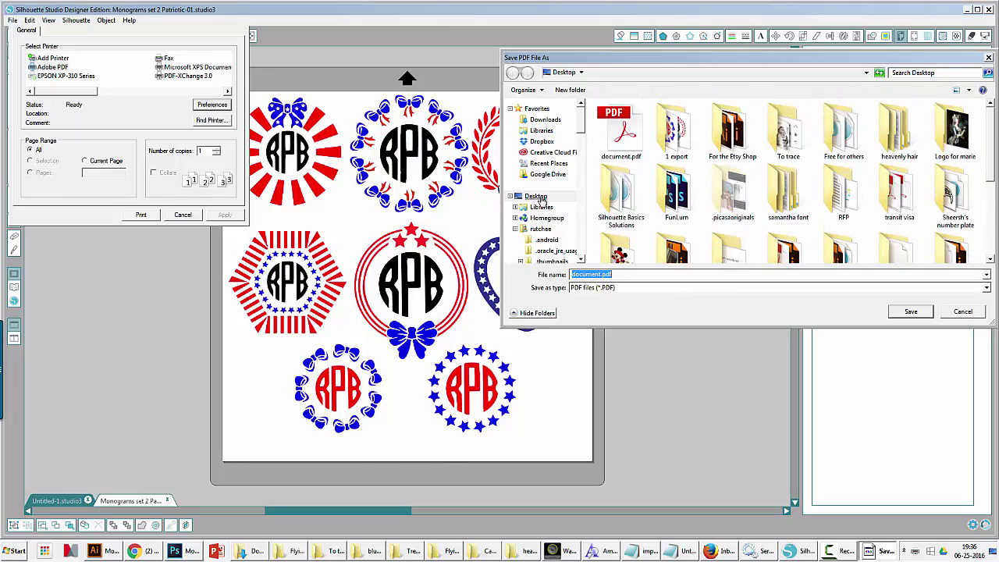
left_click(538, 197)
left_click(625, 273)
left_click(911, 312)
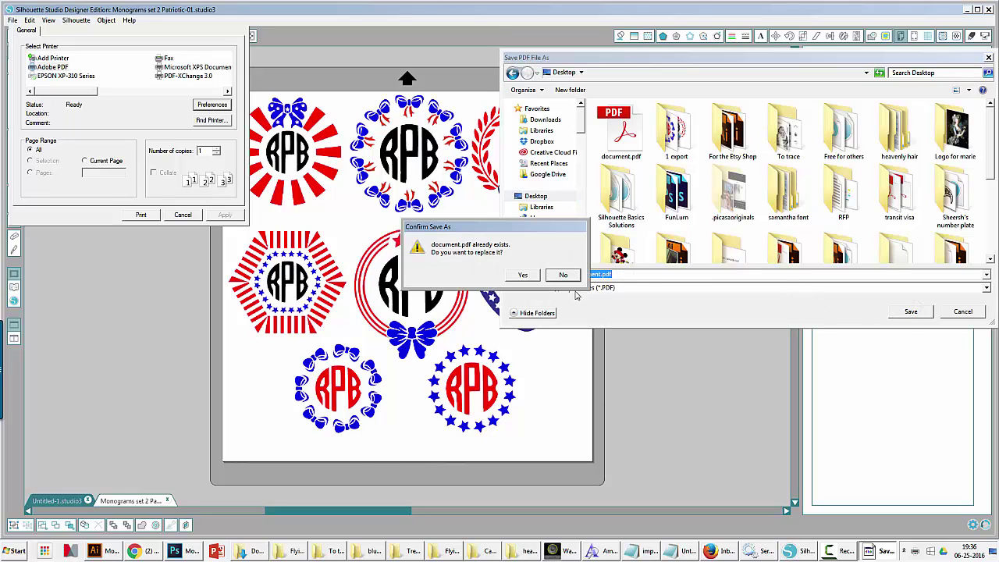
left_click(526, 277)
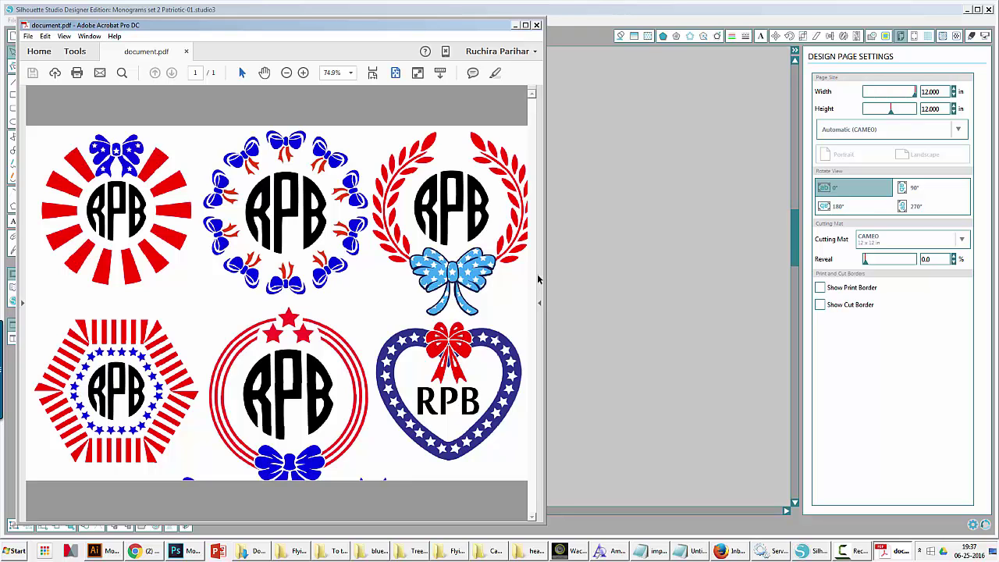
- Close the Acrobat PDF window and turn on Show Print Border for the design page
left_click(537, 26)
left_click(820, 288)
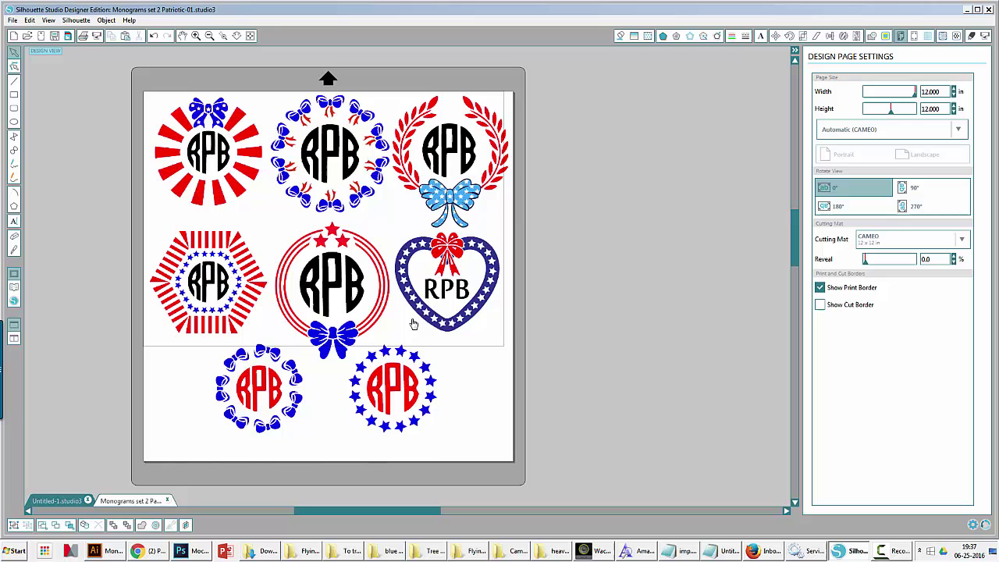
- Select only the bottom star-ring monogram and delete it
left_click(378, 322)
mouse_move(149, 99)
left_mouse_down()
mouse_move(513, 345)
mouse_move(500, 332)
mouse_move(479, 360)
mouse_move(459, 340)
left_mouse_up()
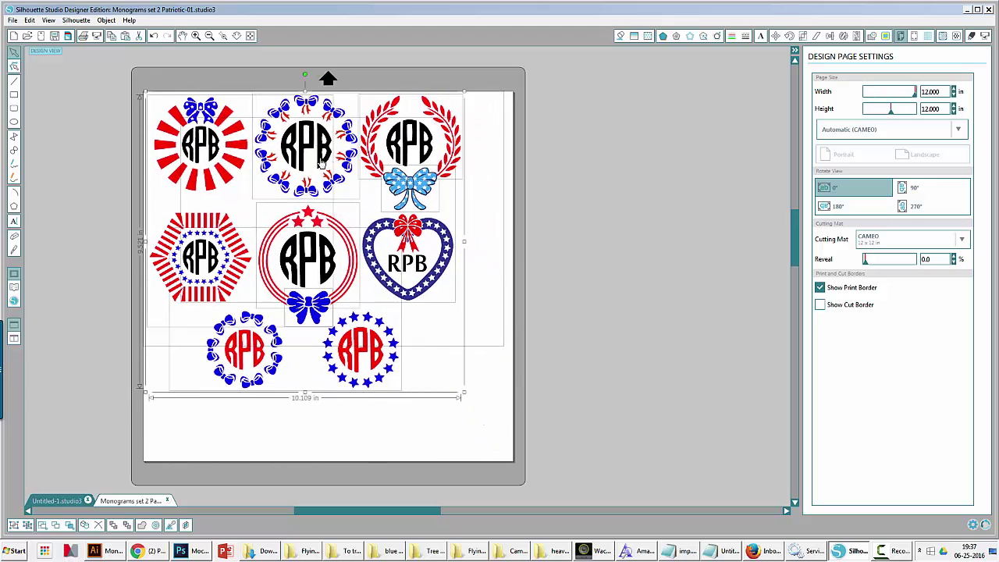
left_click_drag(322, 164, 347, 173)
left_click(489, 315)
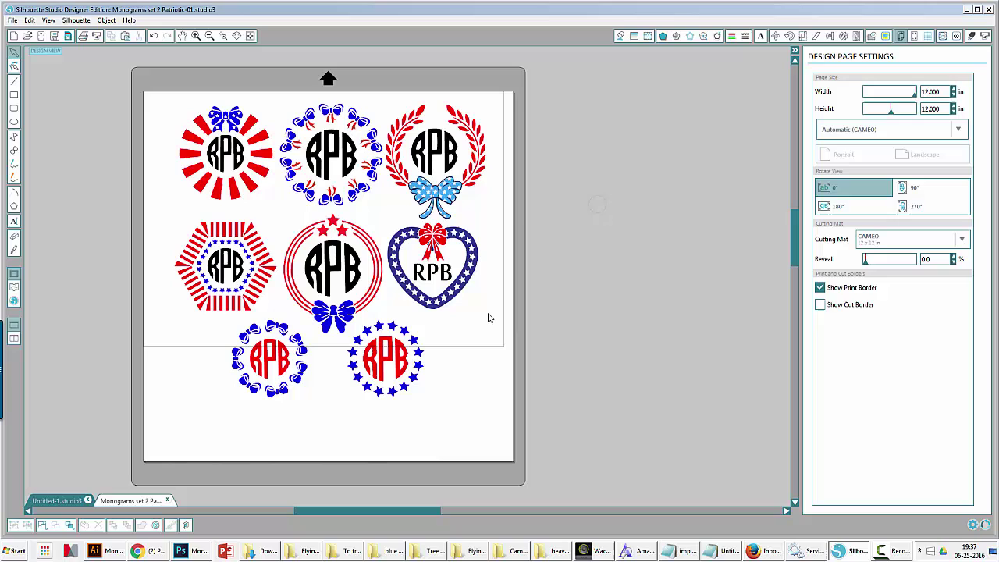
left_click(404, 377)
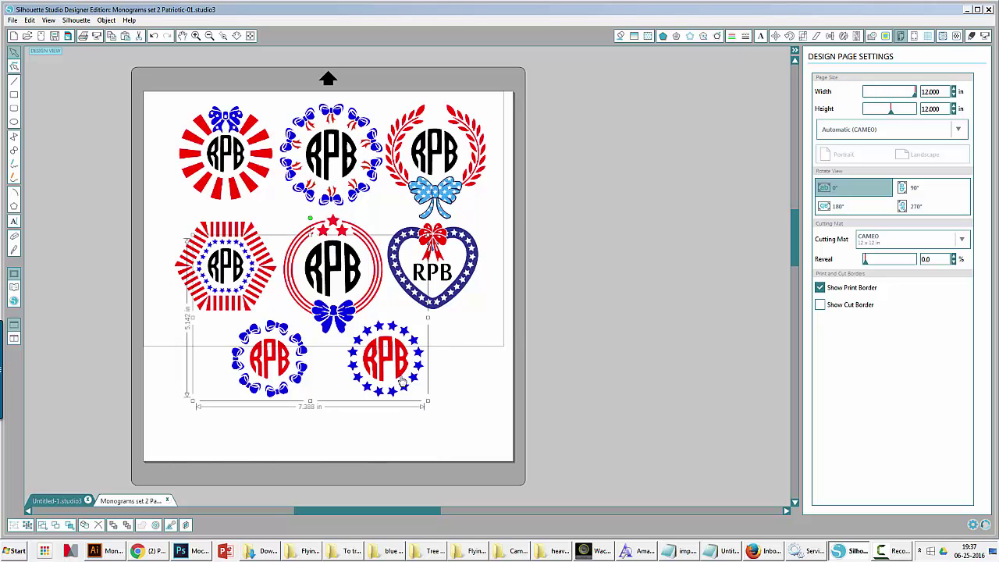
left_click(446, 402)
left_click(400, 383)
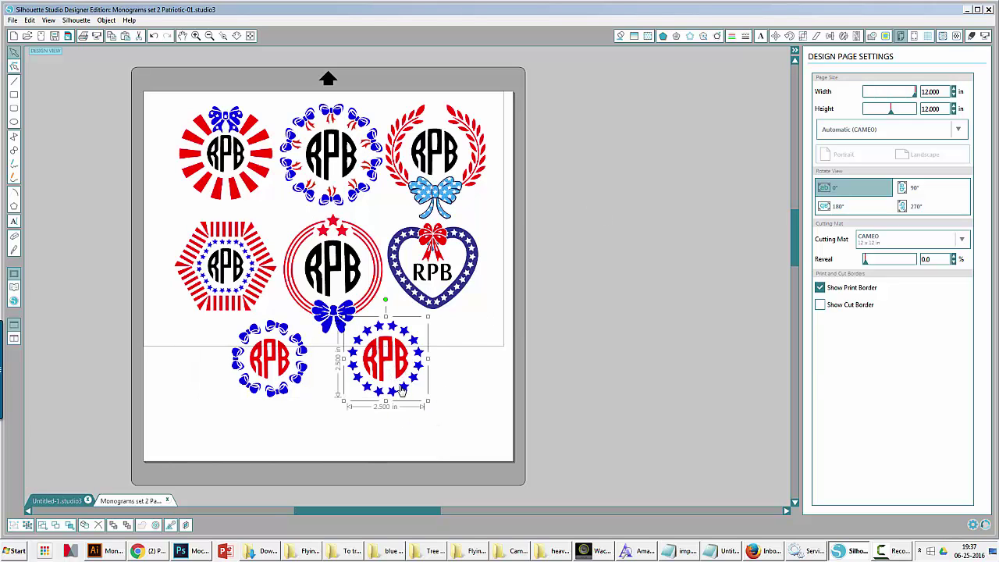
key("Delete")
- Delete the bow-ring monogram and reselect the six remaining designs, undoing an accidental shift
left_click(275, 367)
key("Delete")
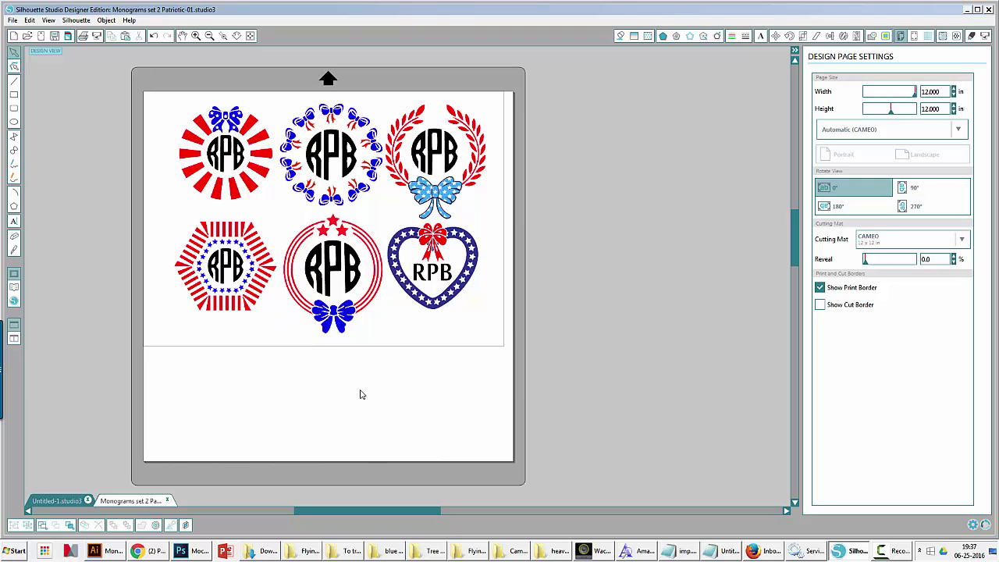
left_click_drag(165, 105, 506, 337)
left_click_drag(438, 239, 438, 244)
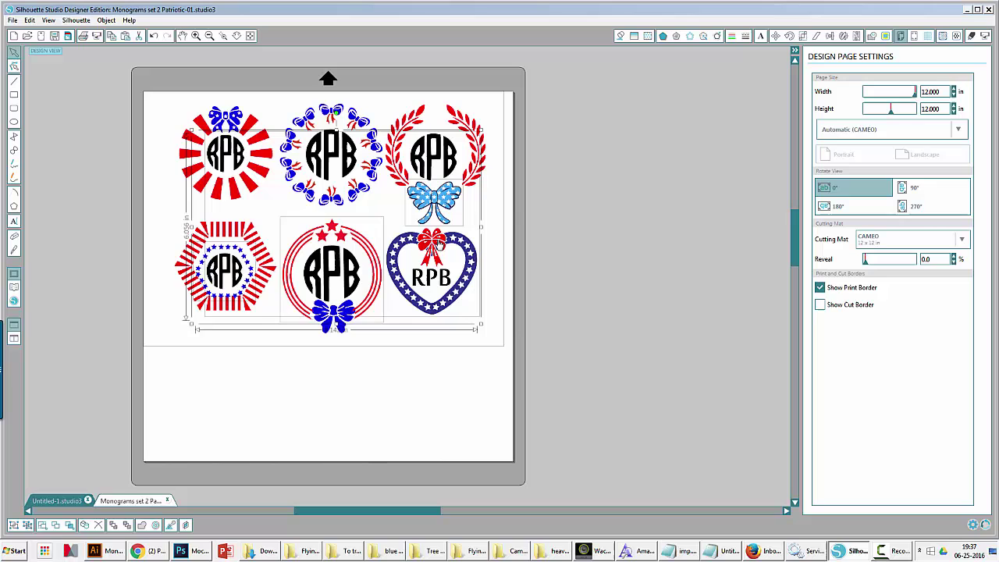
key("ctrl+z")
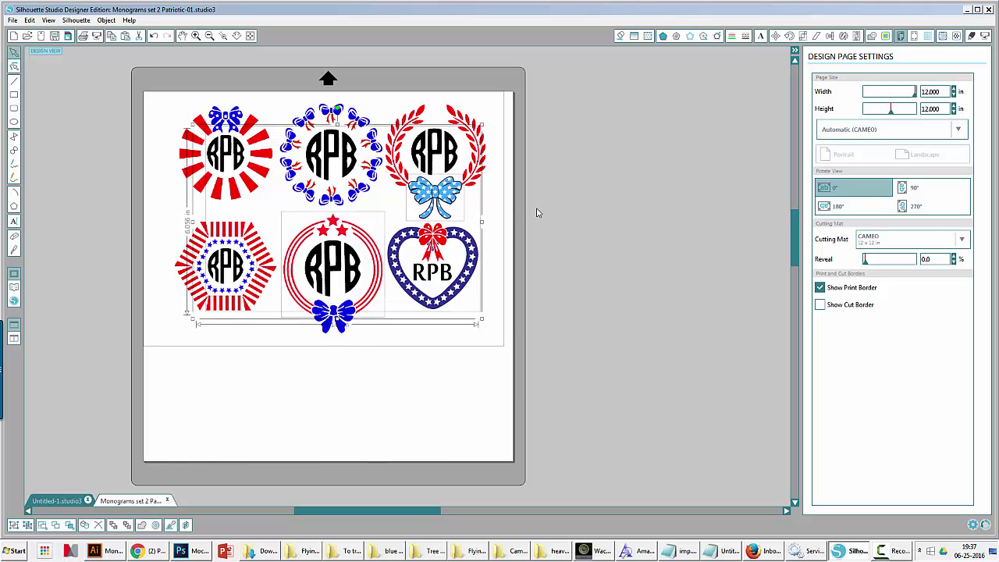
key("ctrl+p")
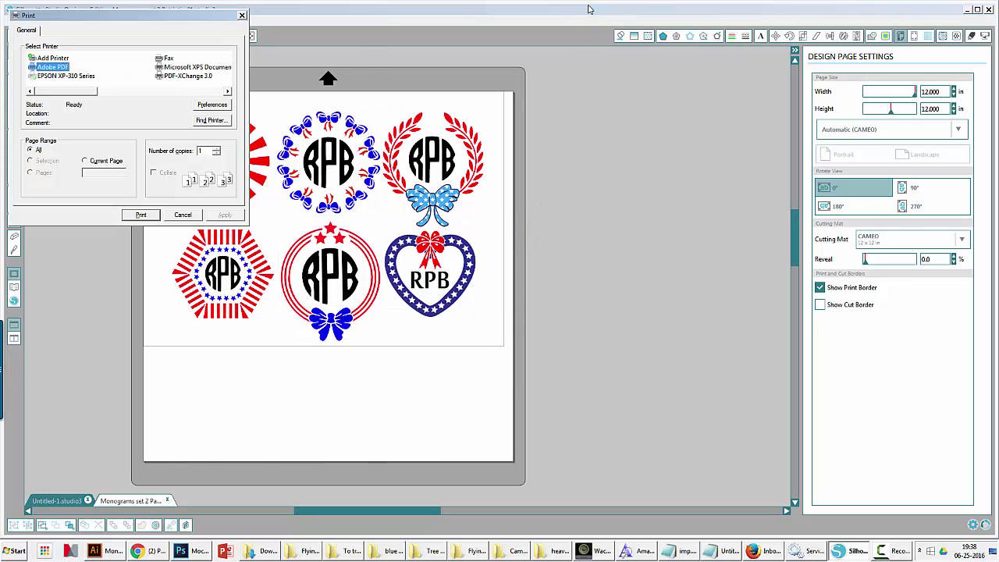
- Re-export the six-monogram page to document.pdf, replace the old file, then close Acrobat
left_click(148, 216)
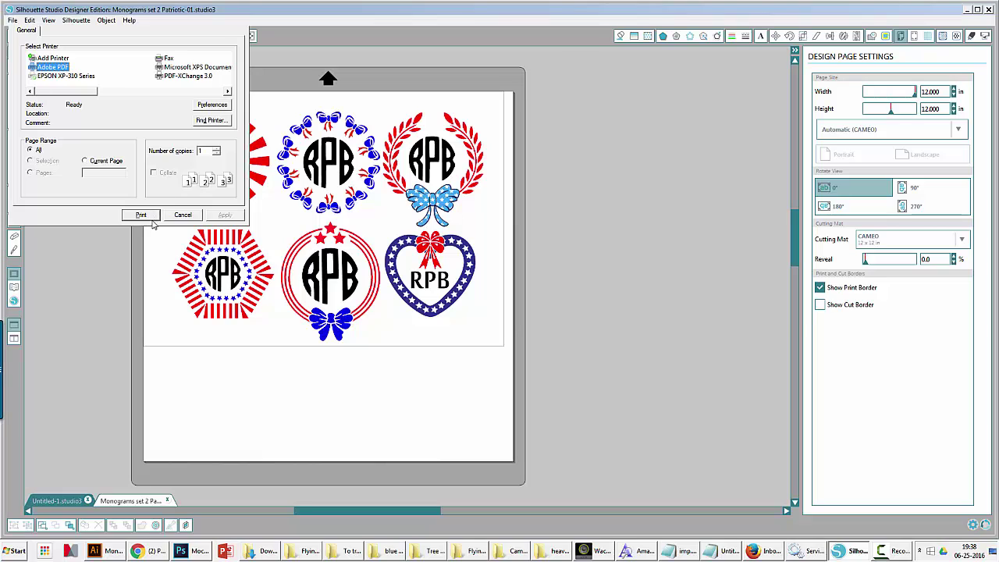
left_click(628, 140)
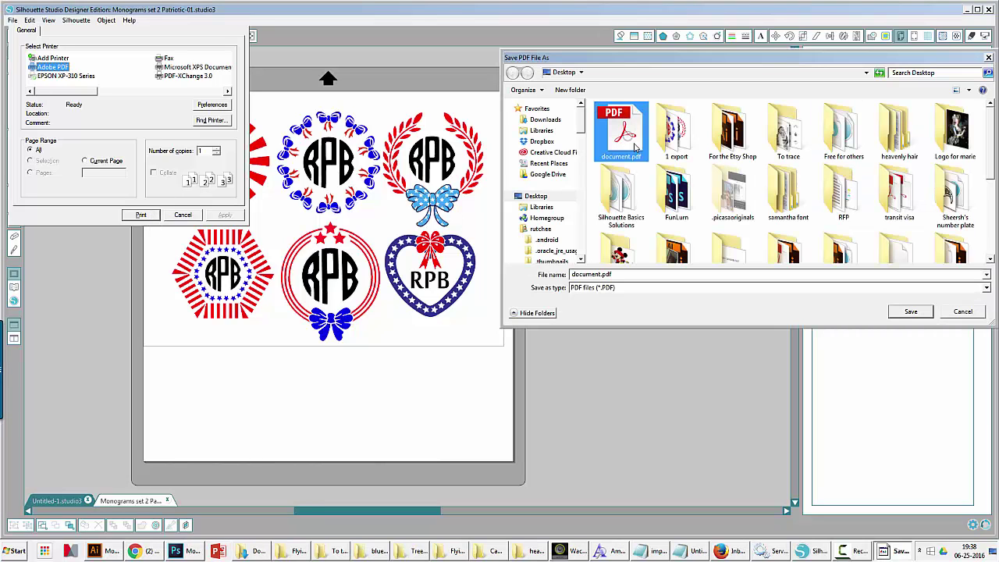
left_click(905, 314)
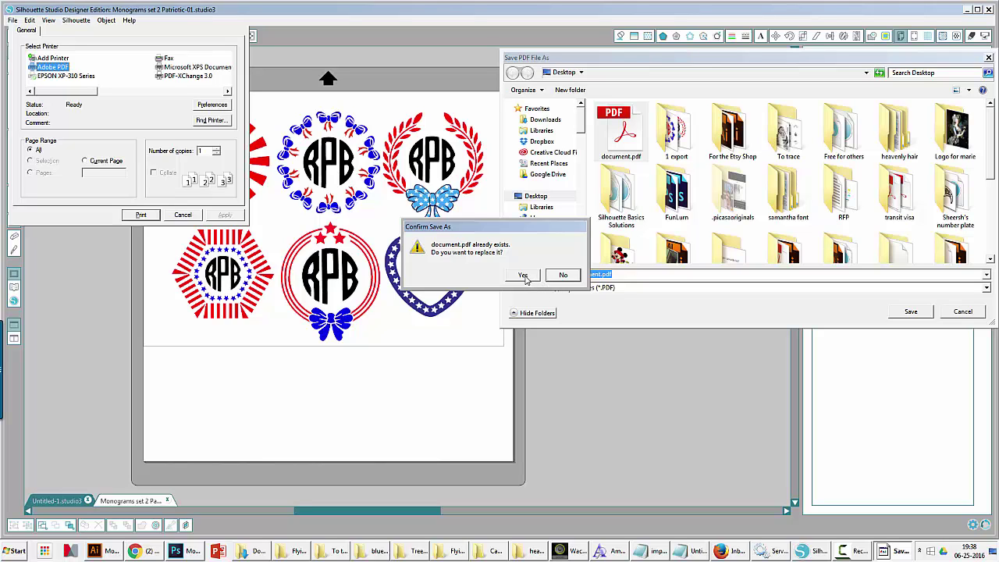
left_click(524, 275)
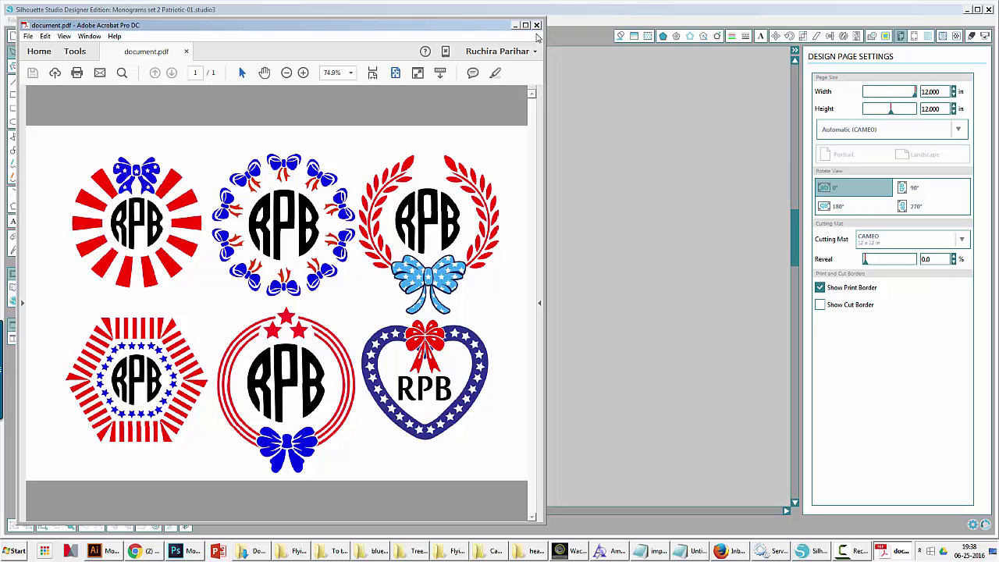
left_click(536, 25)
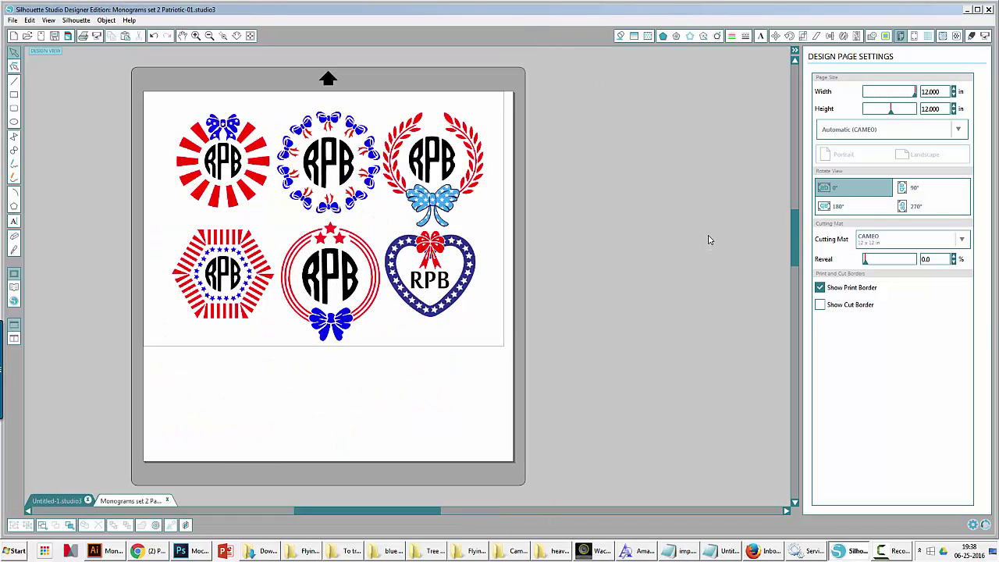
- Turn on Type 1 registration marks with a 4.000-inch bottom inset
left_click(914, 36)
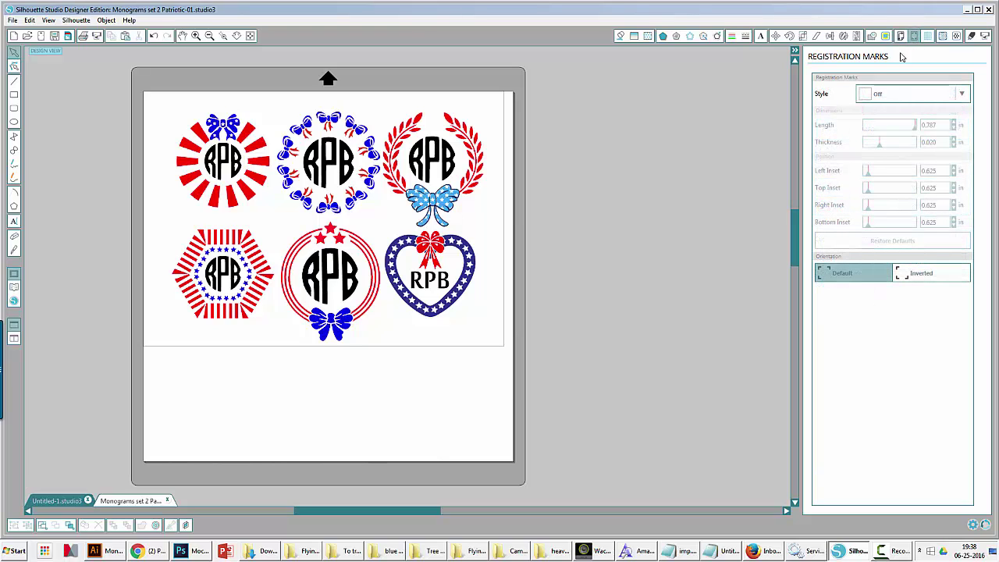
left_click(964, 94)
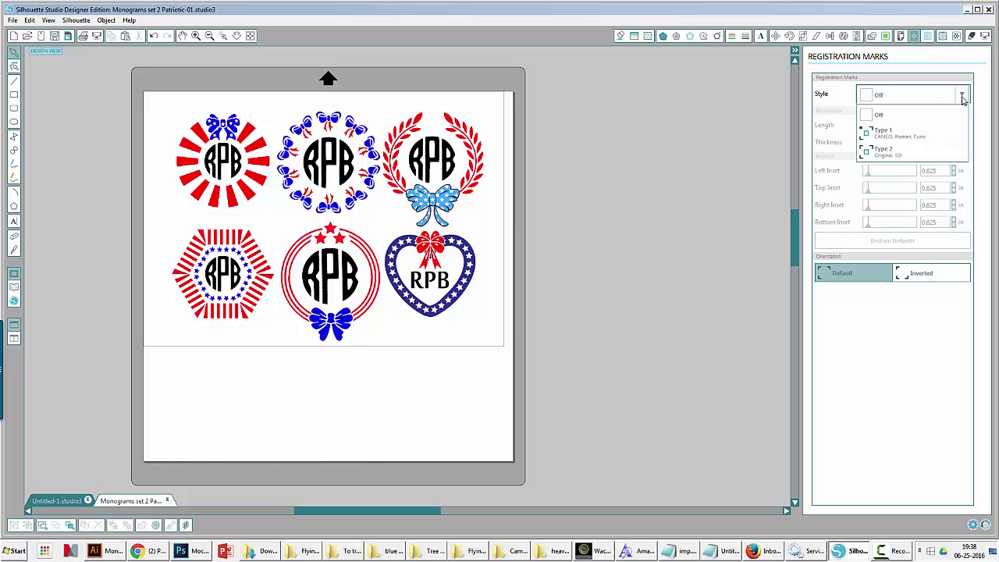
left_click(942, 136)
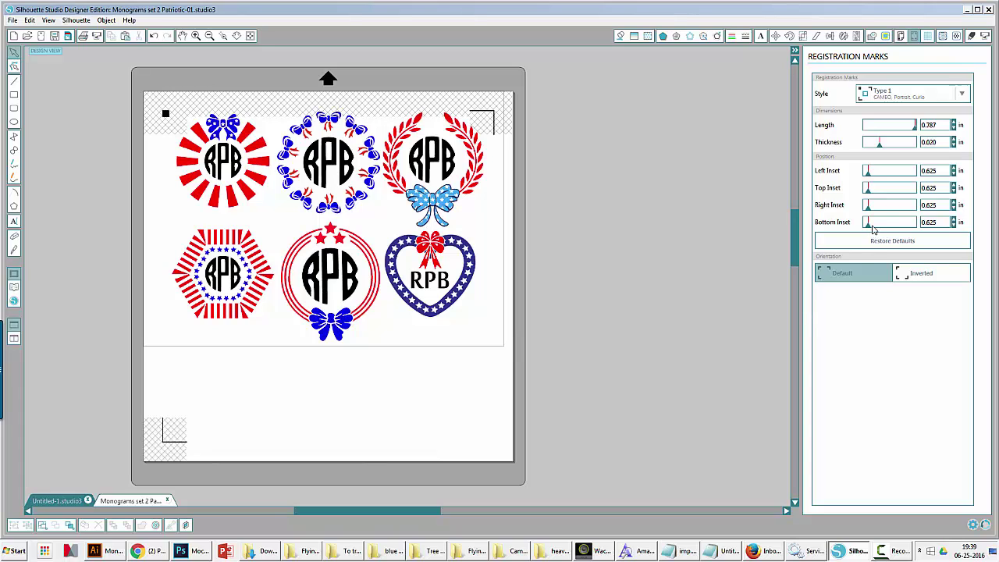
left_click_drag(868, 223, 919, 231)
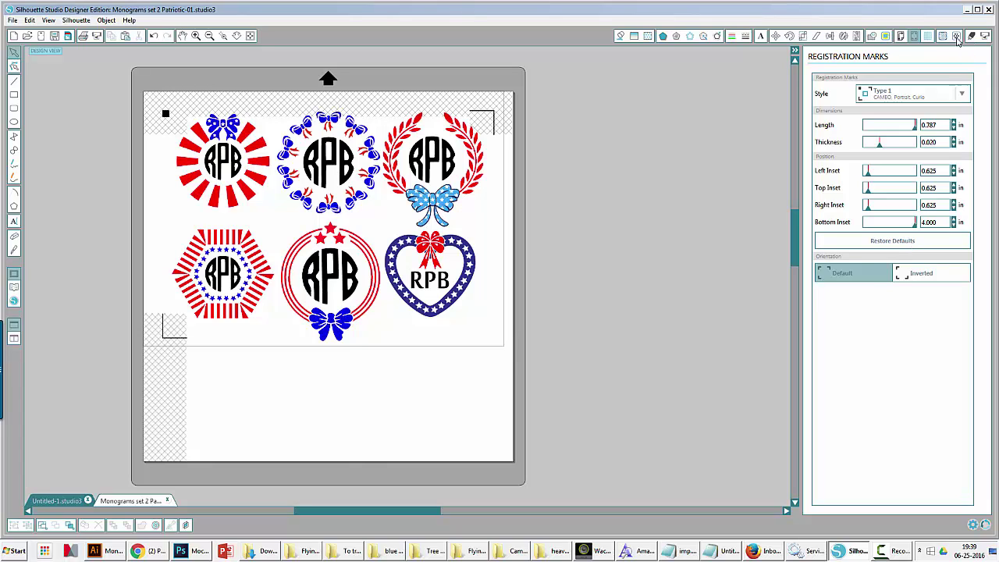
left_click(902, 37)
- Print the registration-marked page to Adobe PDF, saving it as document.pdf
key("ctrl")
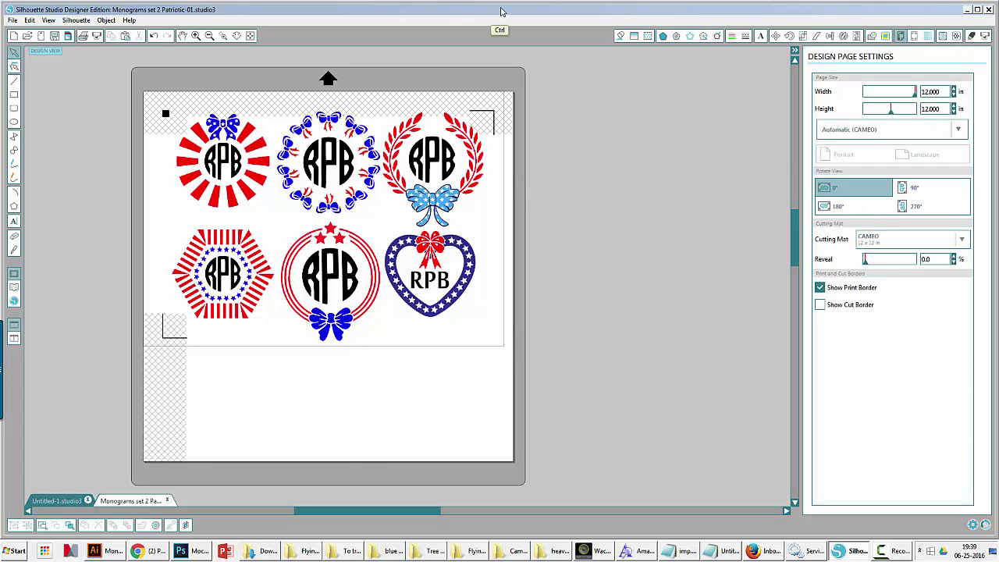
key("ctrl+p")
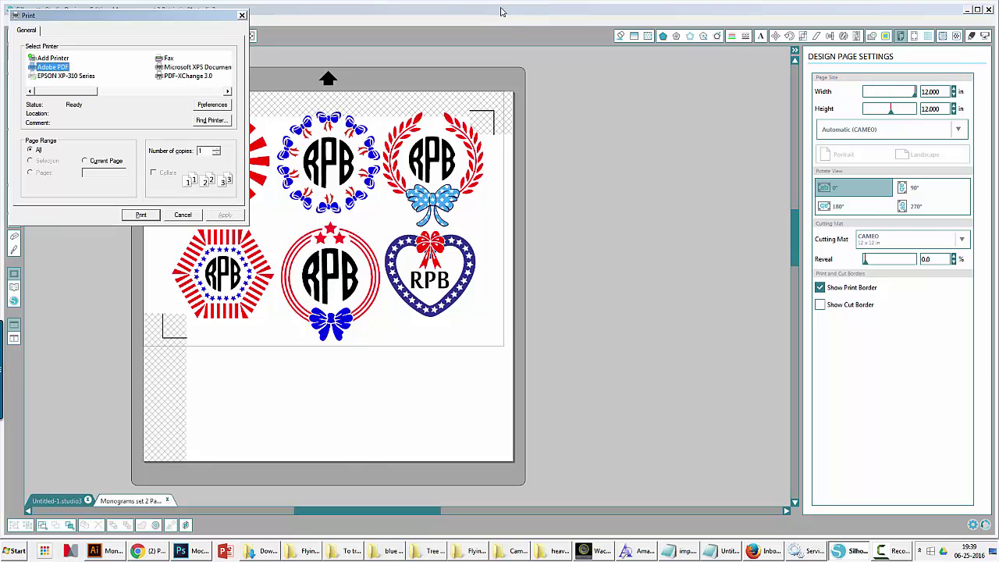
left_click(141, 215)
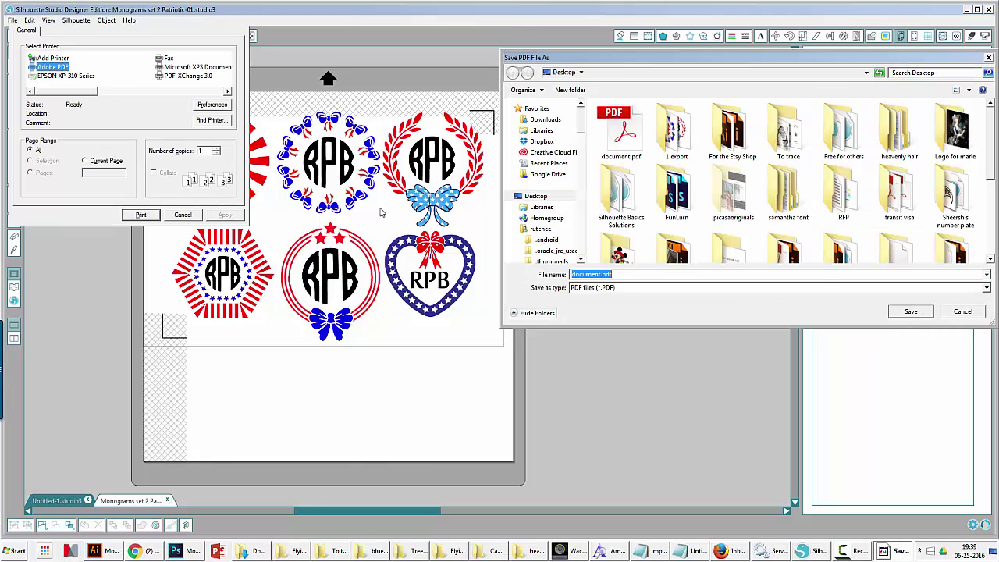
key("Return")
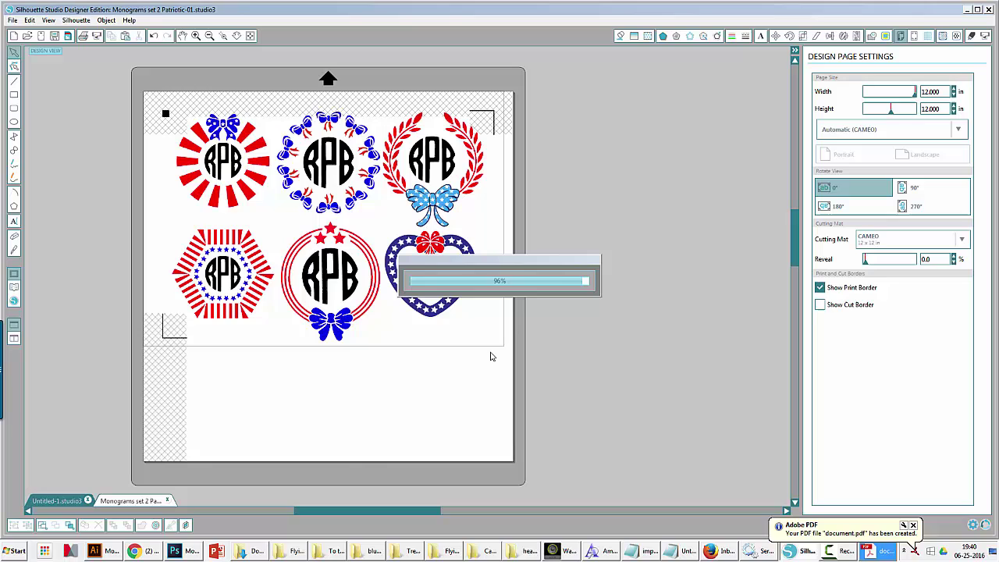